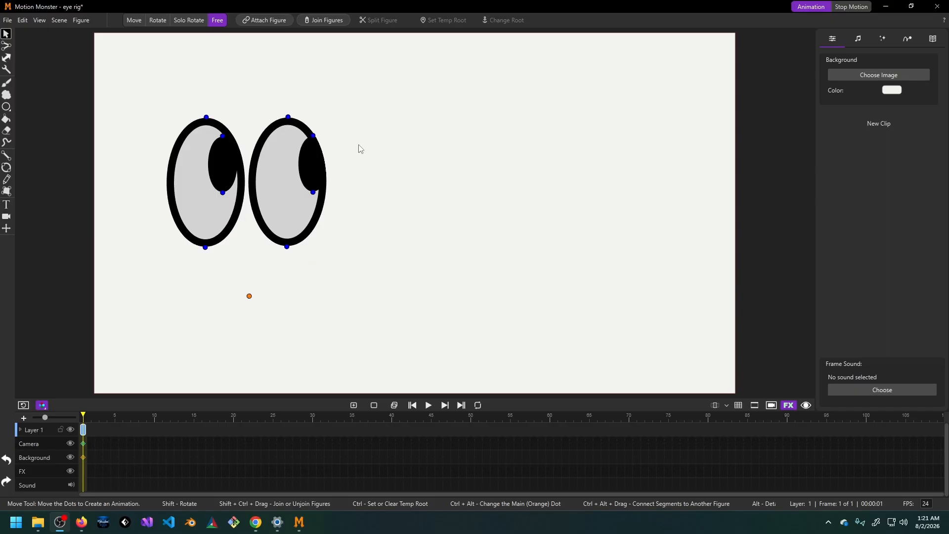
# Draw a vertical black line about 326 long with width 22 in the empty area beside the existing eyes.
pyautogui.click(7, 157)
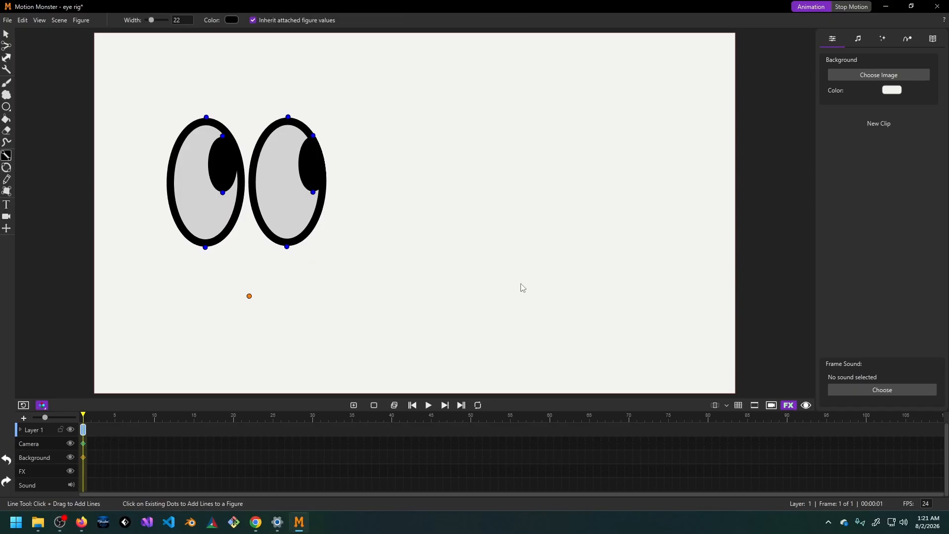
pyautogui.moveTo(520, 347); pyautogui.dragTo(521, 238)
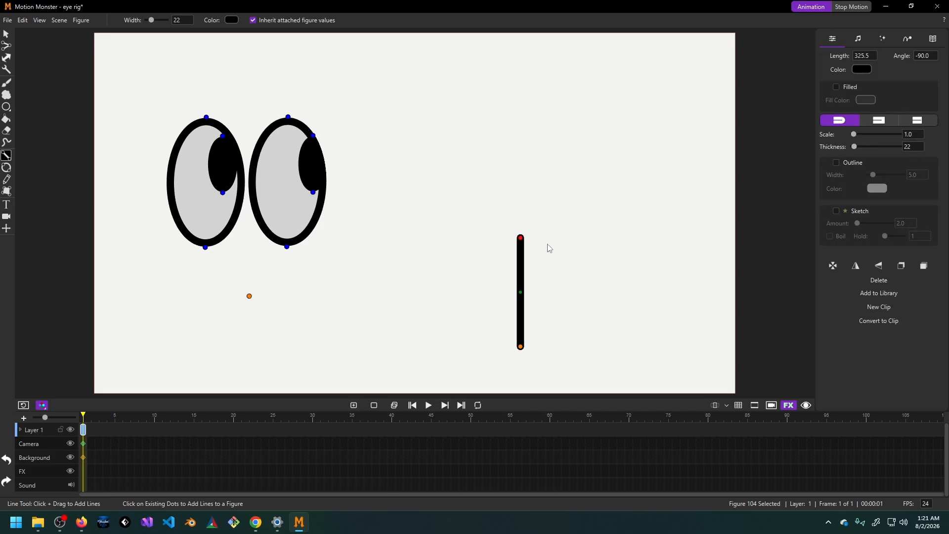
# Draw a tall ellipse about 435 high above the line, with a black outline and light grey #D7D7D7 fill.
pyautogui.click(6, 107)
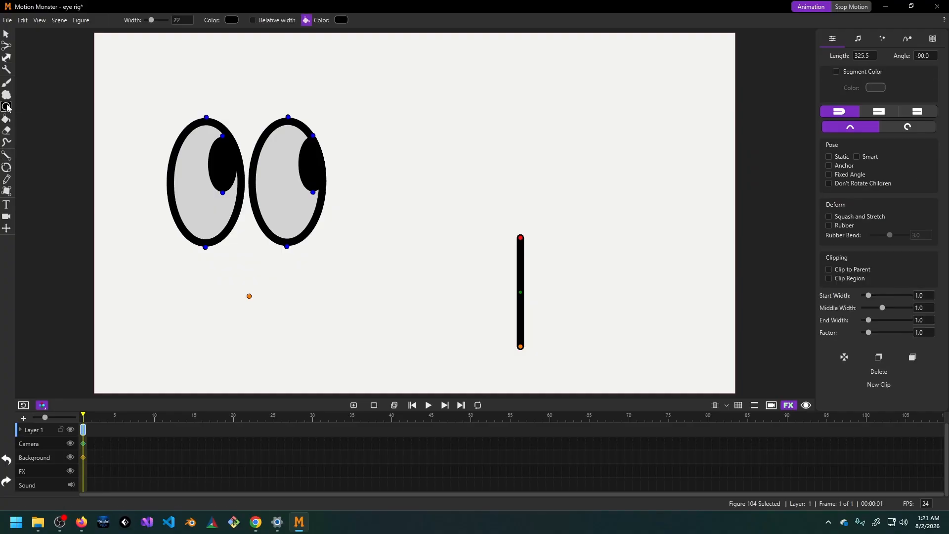
pyautogui.rightClick(6, 109)
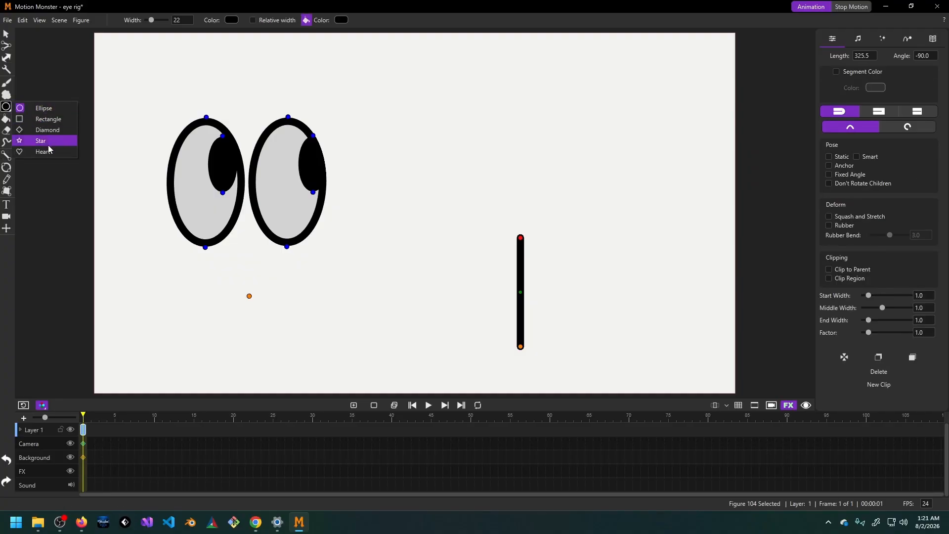
pyautogui.click(7, 112)
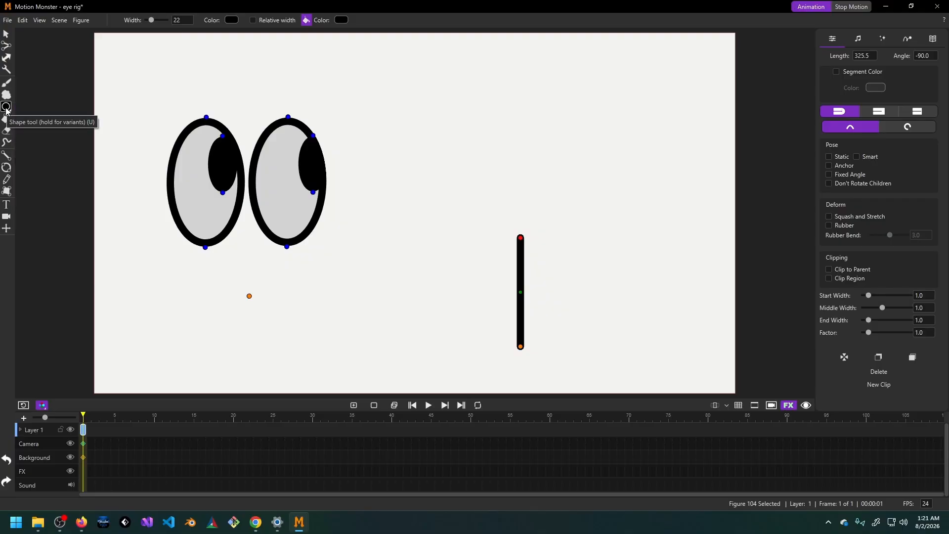
pyautogui.click(306, 21)
pyautogui.click(306, 21)
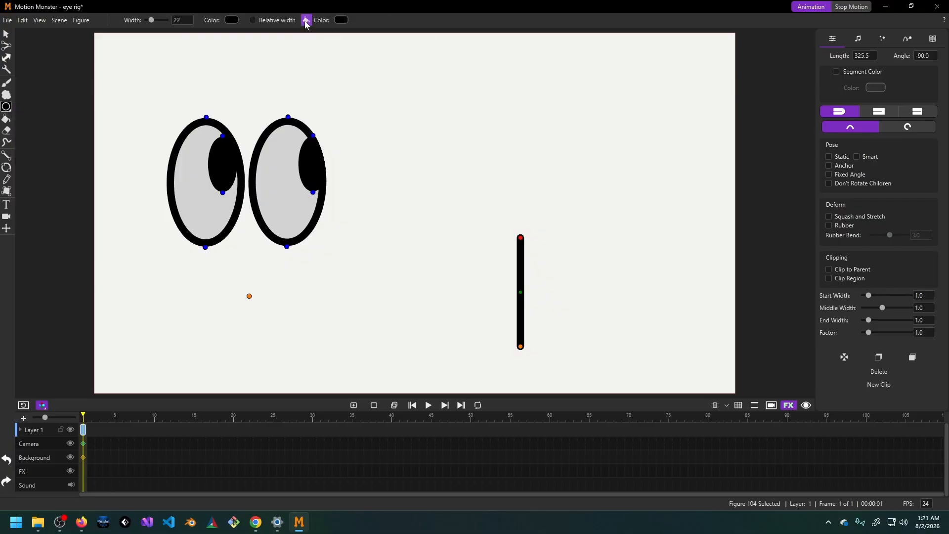
pyautogui.click(341, 19)
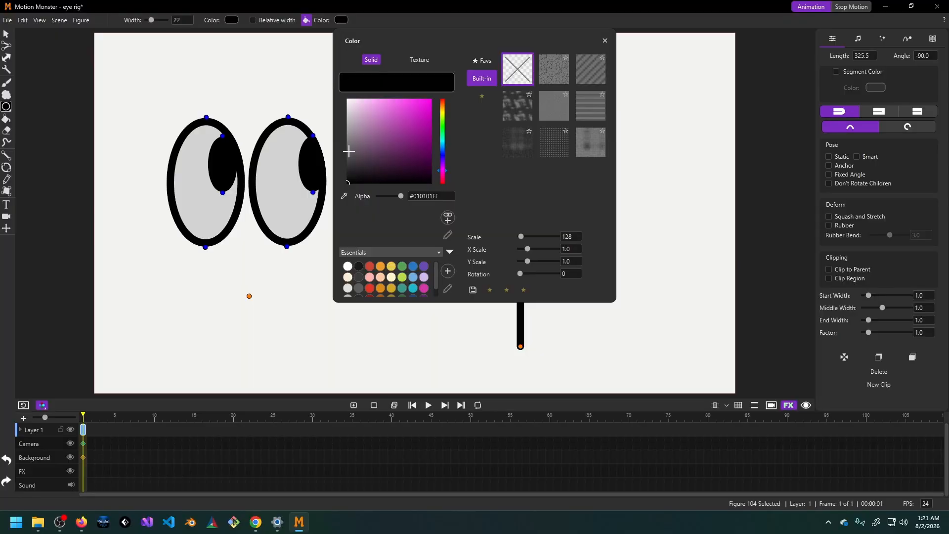
pyautogui.click(344, 106)
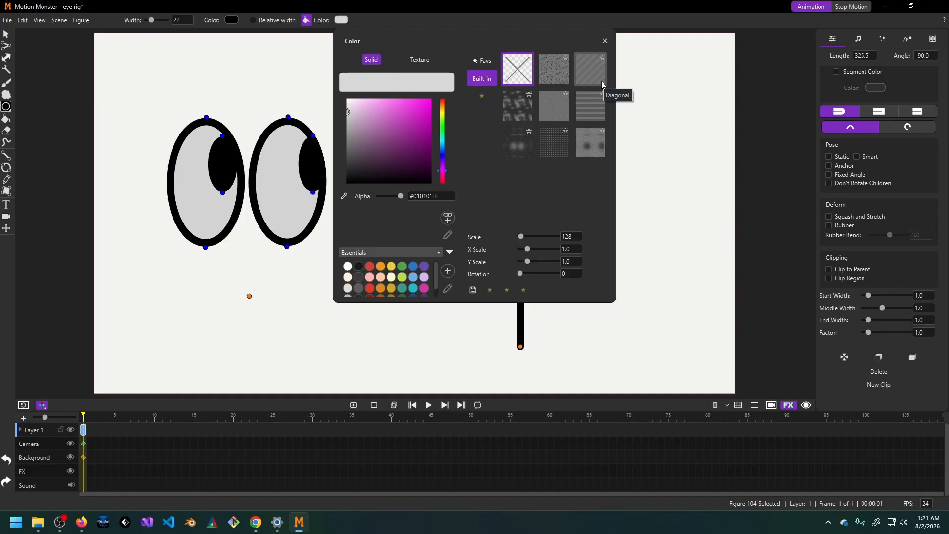
pyautogui.click(606, 41)
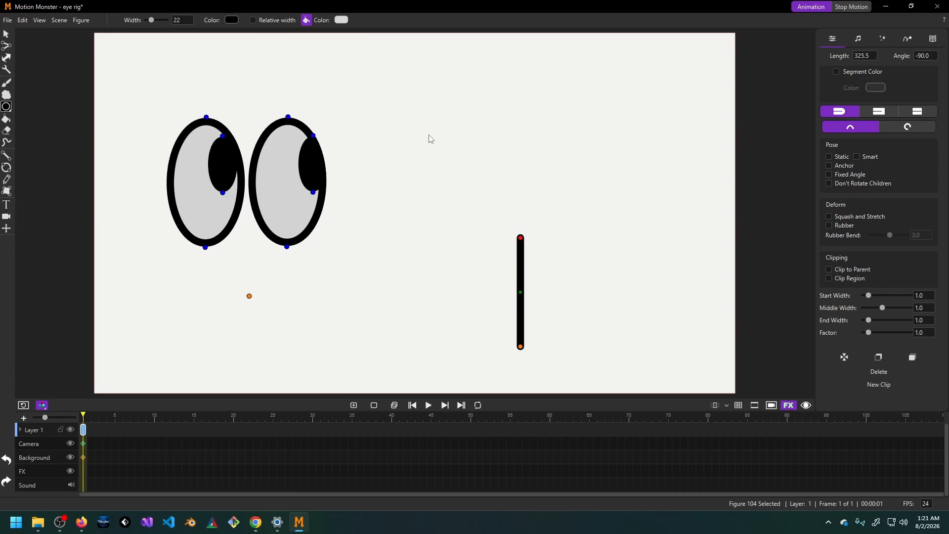
pyautogui.click(453, 84)
pyautogui.moveTo(455, 85); pyautogui.dragTo(532, 222)
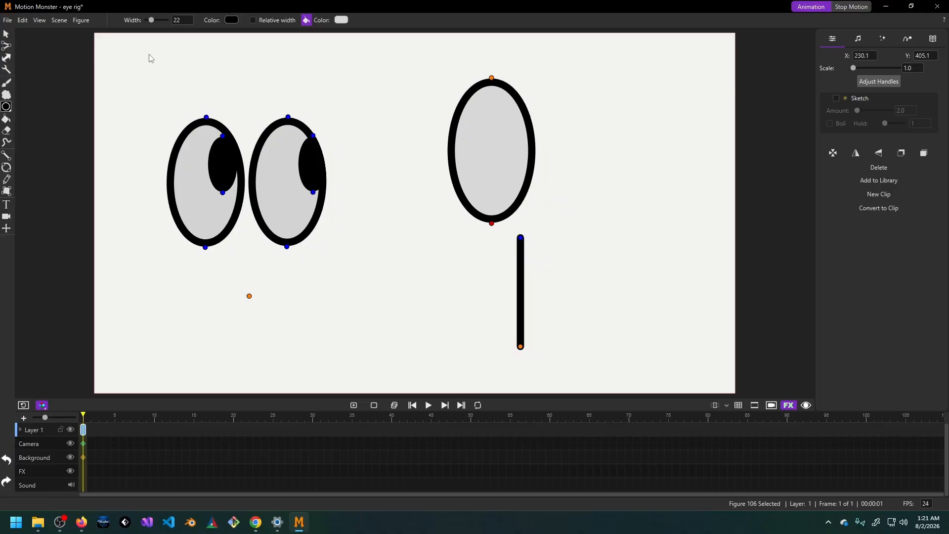
# Attach the ellipse's lower dot to the upper end of the vertical line.
pyautogui.click(6, 34)
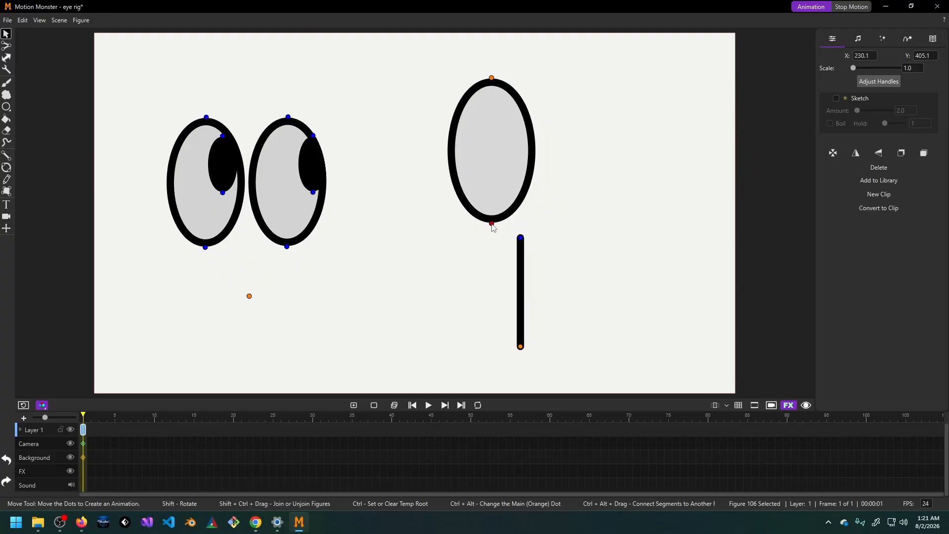
pyautogui.moveTo(492, 224); pyautogui.dragTo(520, 239)
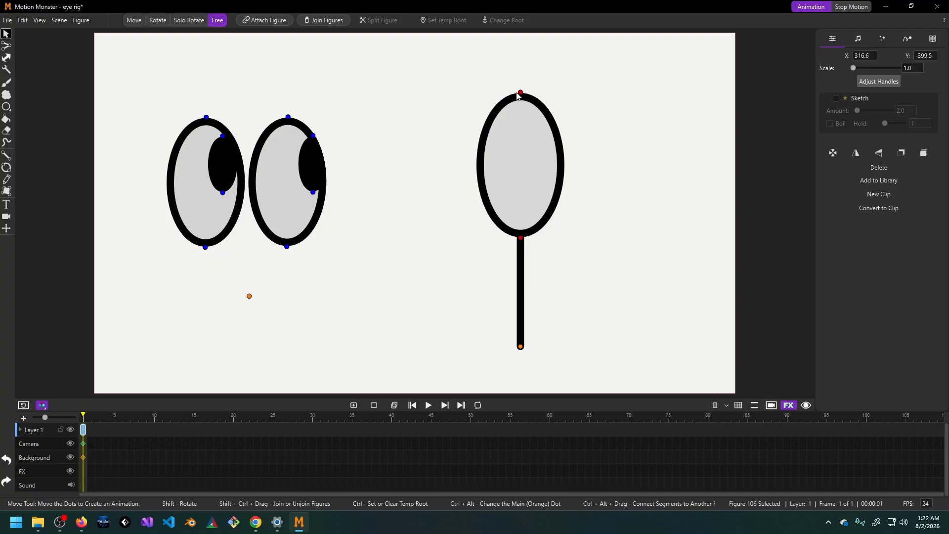
pyautogui.moveTo(517, 96)
pyautogui.mouseDown()
pyautogui.moveTo(544, 99)
pyautogui.moveTo(521, 93)
pyautogui.mouseUp()
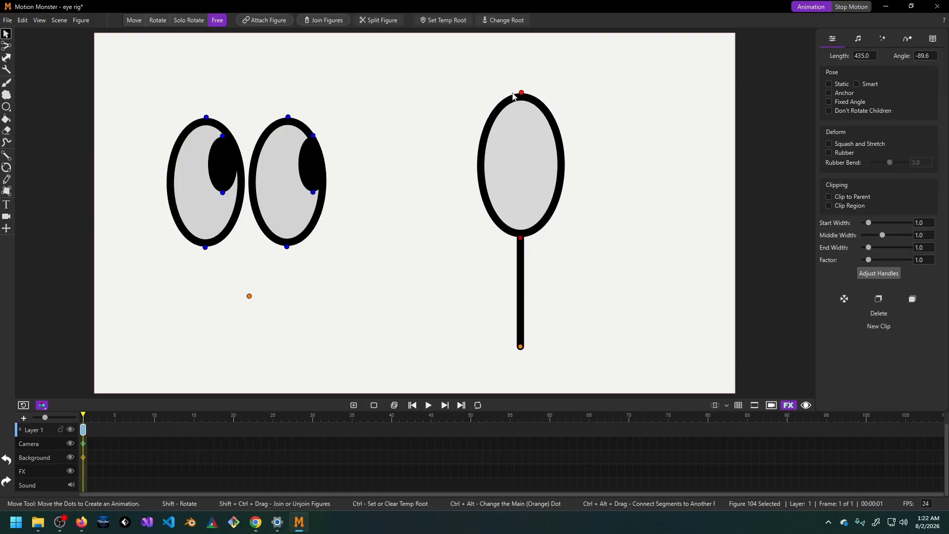
# Draw a small black-filled ellipse about 137 tall beside the new eye as its pupil.
pyautogui.click(7, 106)
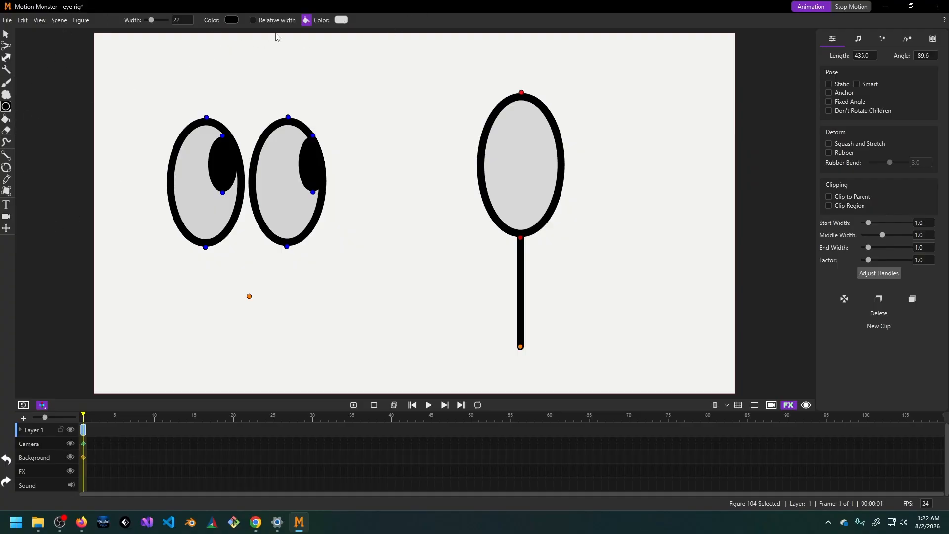
pyautogui.click(342, 20)
pyautogui.moveTo(371, 126); pyautogui.dragTo(338, 190)
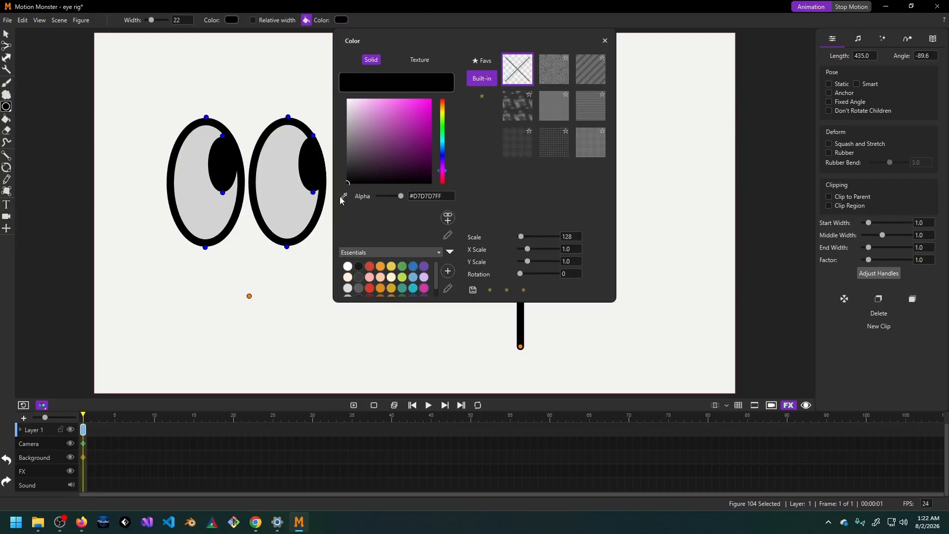
pyautogui.click(605, 41)
pyautogui.moveTo(636, 120); pyautogui.dragTo(653, 155)
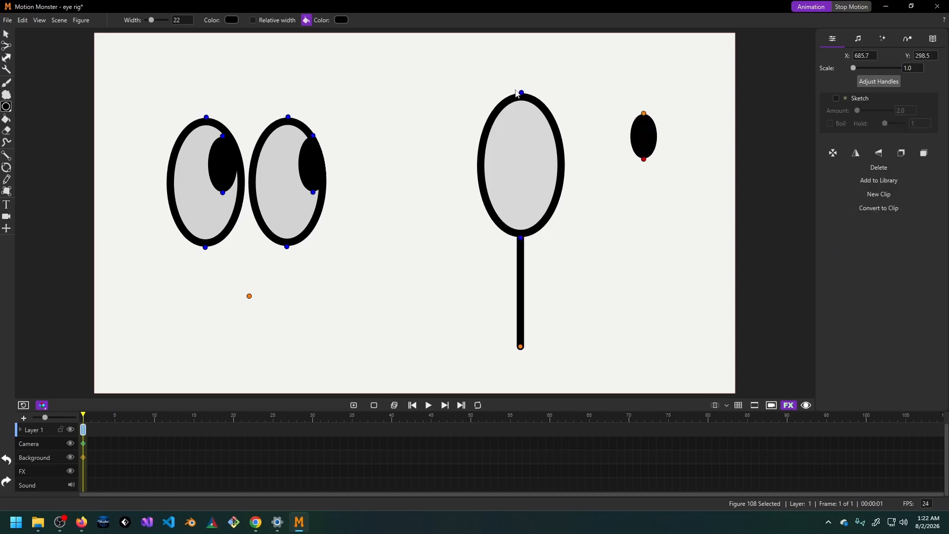
# Add a line about 136 long downward from the eye's top dot and attach the pupil to its end.
pyautogui.click(6, 155)
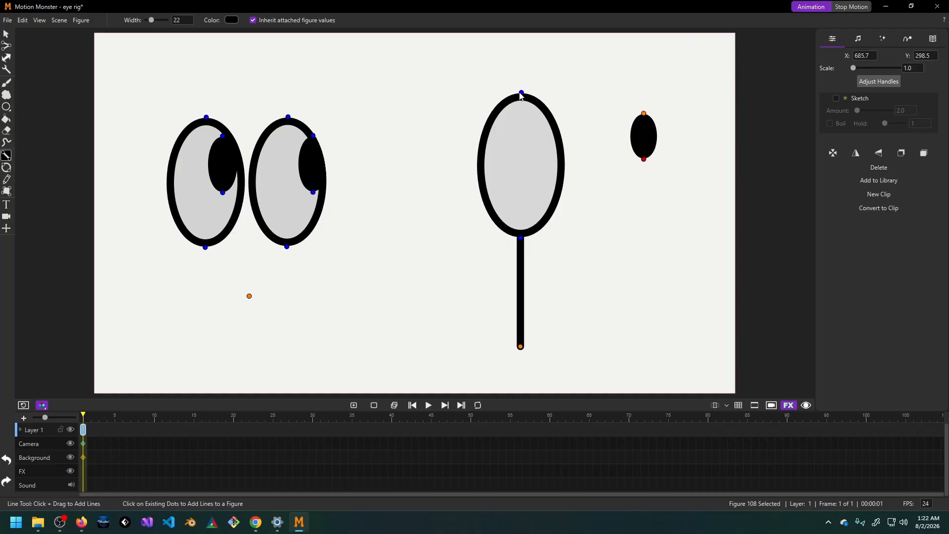
pyautogui.moveTo(522, 93); pyautogui.dragTo(522, 139)
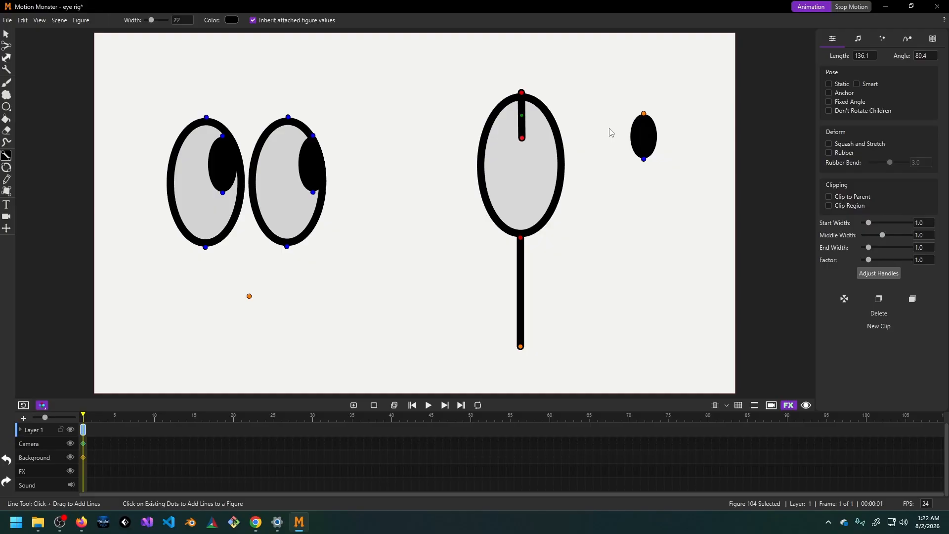
pyautogui.click(6, 33)
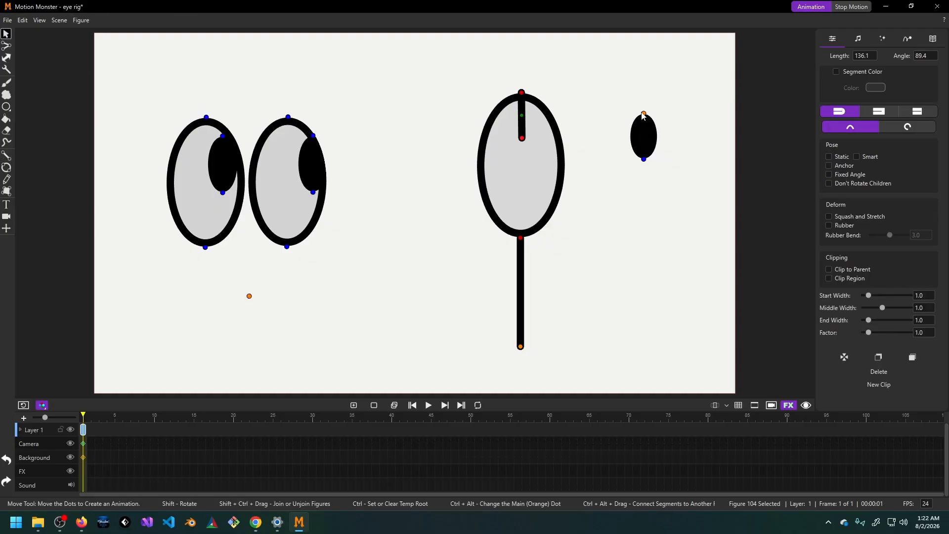
pyautogui.moveTo(644, 115); pyautogui.dragTo(525, 139)
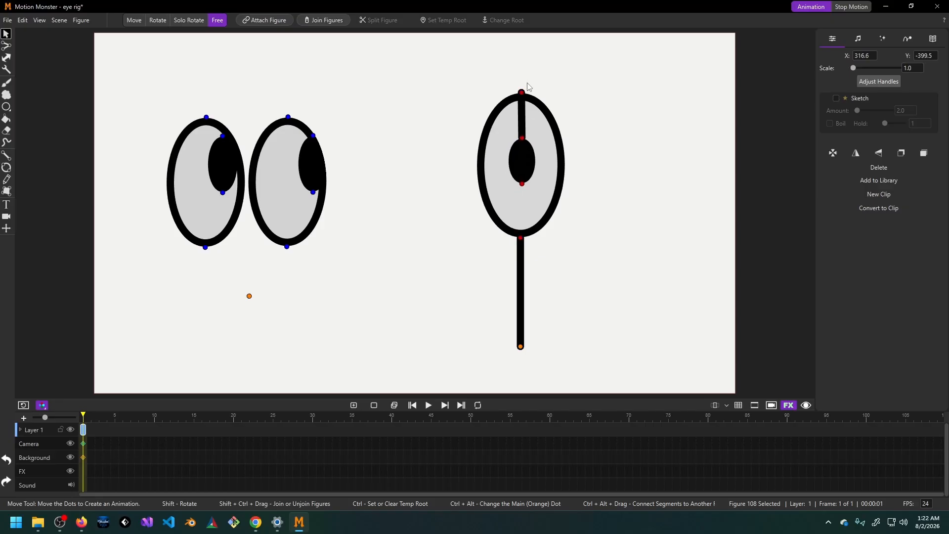
# Set the Factor to 0 for both the pupil's connecting line and the line below the eye.
pyautogui.click(522, 142)
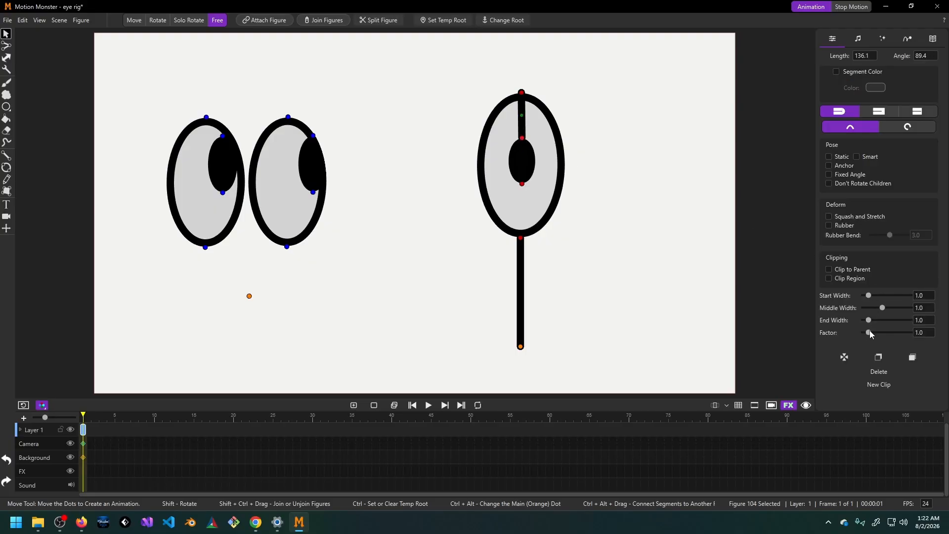
pyautogui.moveTo(868, 333); pyautogui.dragTo(848, 334)
pyautogui.click(521, 240)
pyautogui.moveTo(869, 334); pyautogui.dragTo(779, 336)
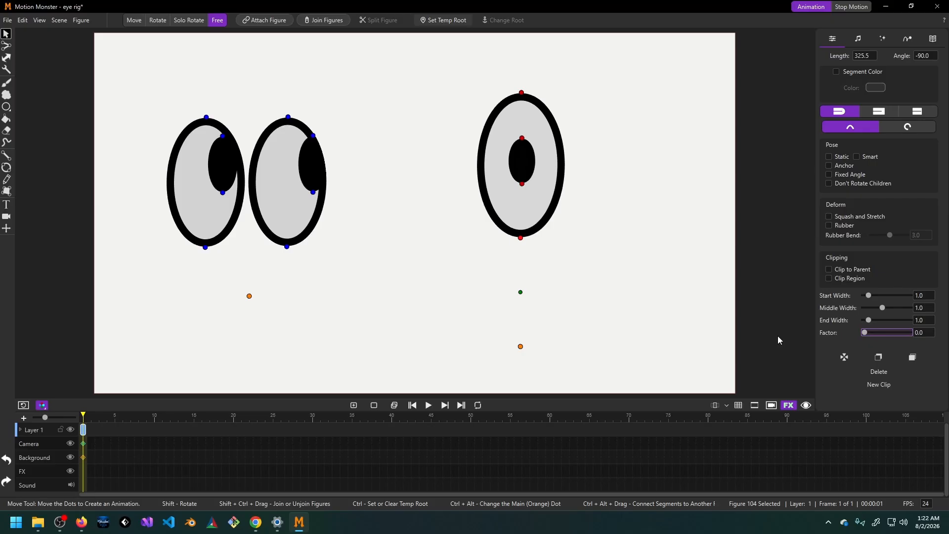
# Enable Don't Rotate Children on the pupil's connecting segment and switch the manipulation mode to Move.
pyautogui.click(522, 138)
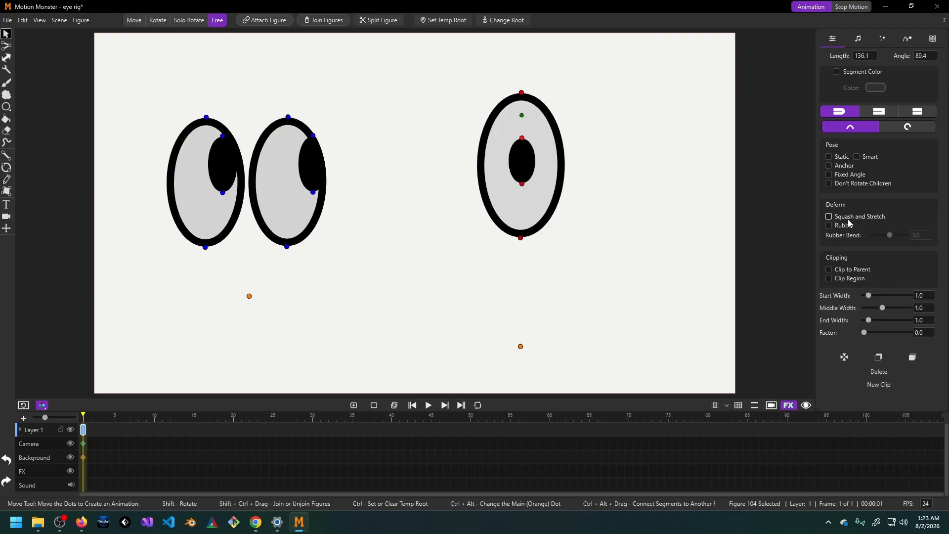
pyautogui.click(829, 183)
pyautogui.click(134, 20)
pyautogui.moveTo(518, 141)
pyautogui.mouseDown()
pyautogui.moveTo(544, 132)
pyautogui.moveTo(485, 113)
pyautogui.moveTo(555, 115)
pyautogui.moveTo(487, 121)
pyautogui.moveTo(523, 141)
pyautogui.mouseUp()
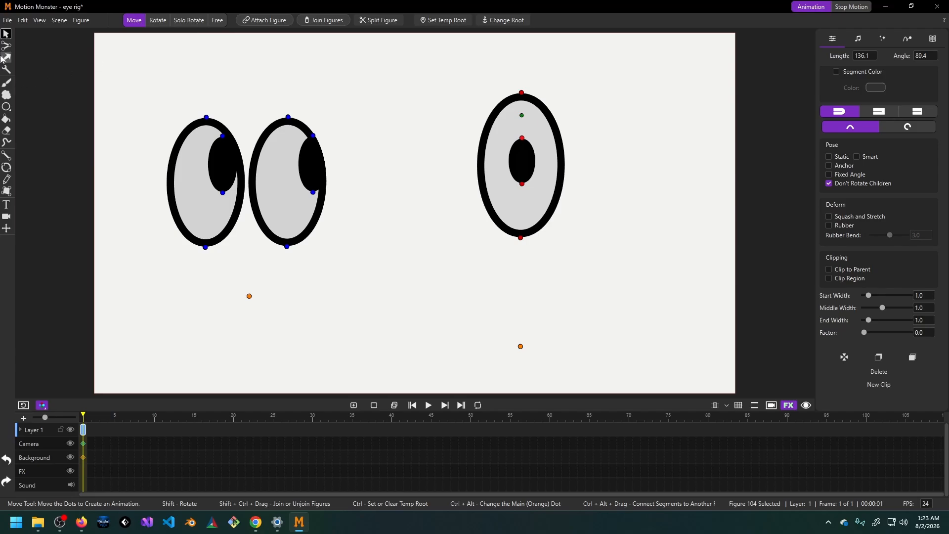
# Switch the manipulation mode to Free and lower the pupil until its connecting segment is about 206 long.
pyautogui.click(5, 35)
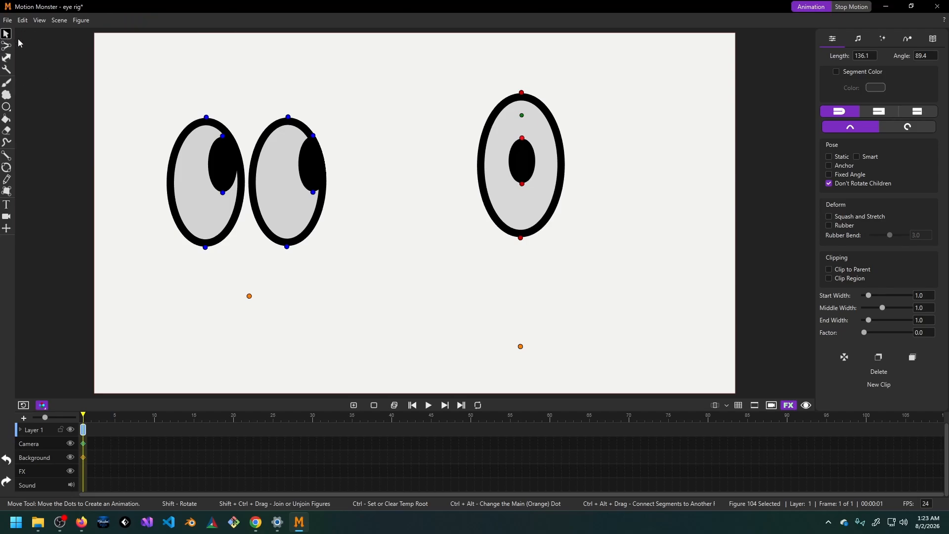
pyautogui.click(151, 75)
pyautogui.click(216, 22)
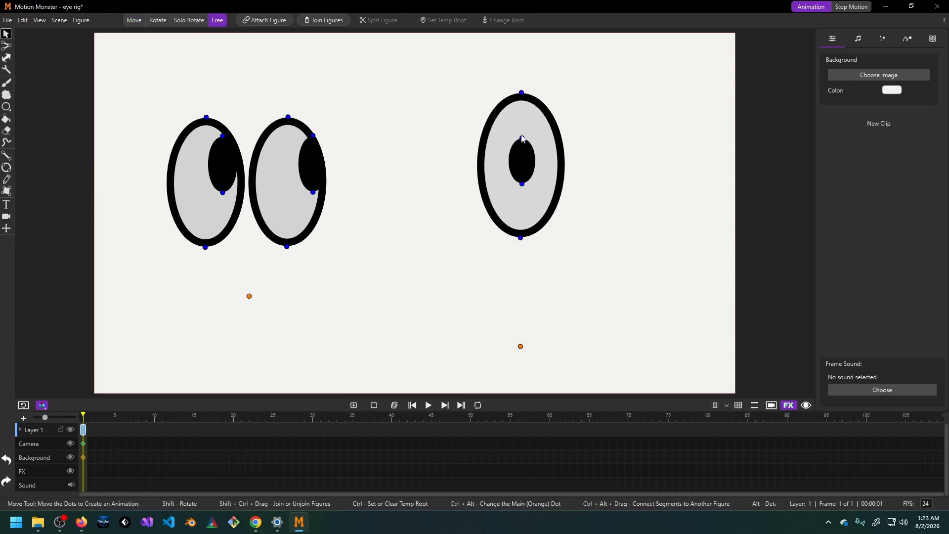
pyautogui.moveTo(522, 142); pyautogui.dragTo(523, 161)
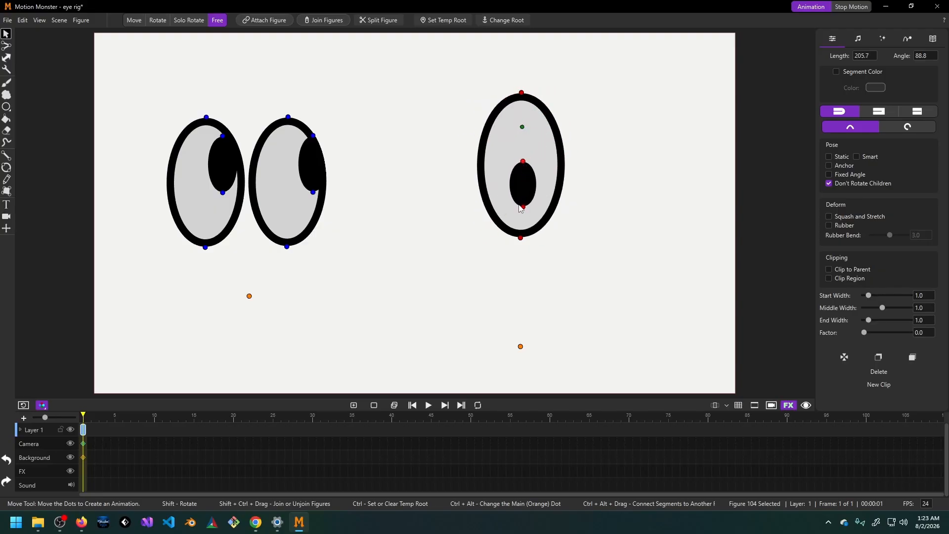
# Set the pupil to Clip to Parent, shorten the eye ellipse to about 404, and make it a Clip Region.
pyautogui.click(523, 208)
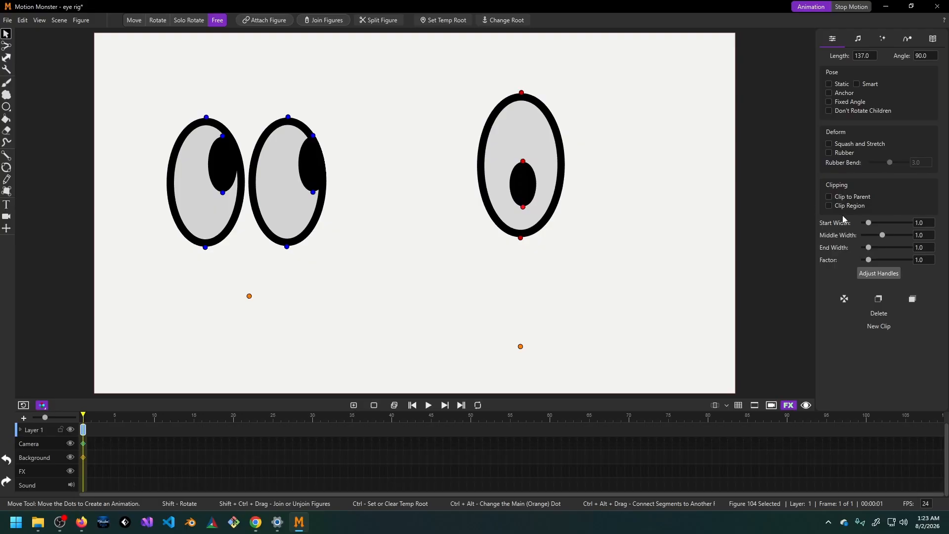
pyautogui.click(829, 197)
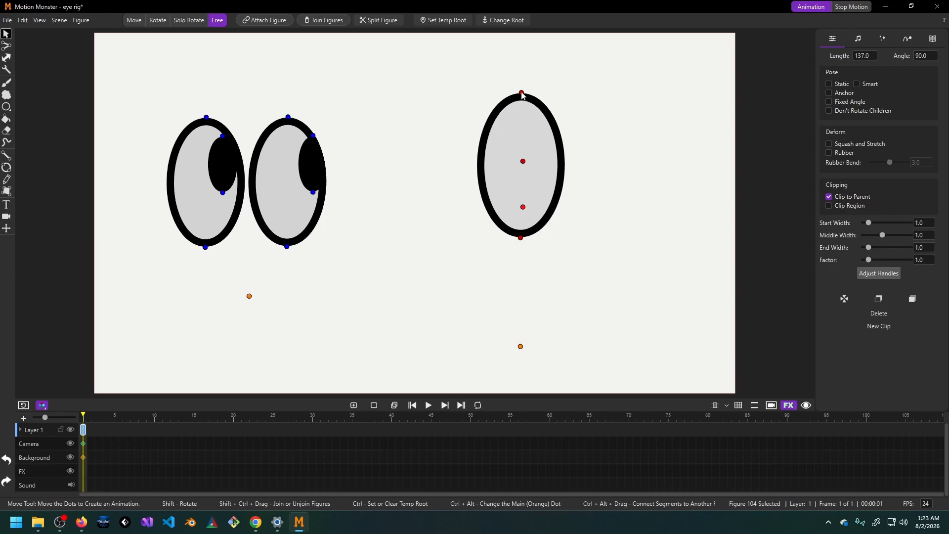
pyautogui.moveTo(522, 94)
pyautogui.mouseDown()
pyautogui.moveTo(513, 103)
pyautogui.moveTo(521, 106)
pyautogui.mouseUp()
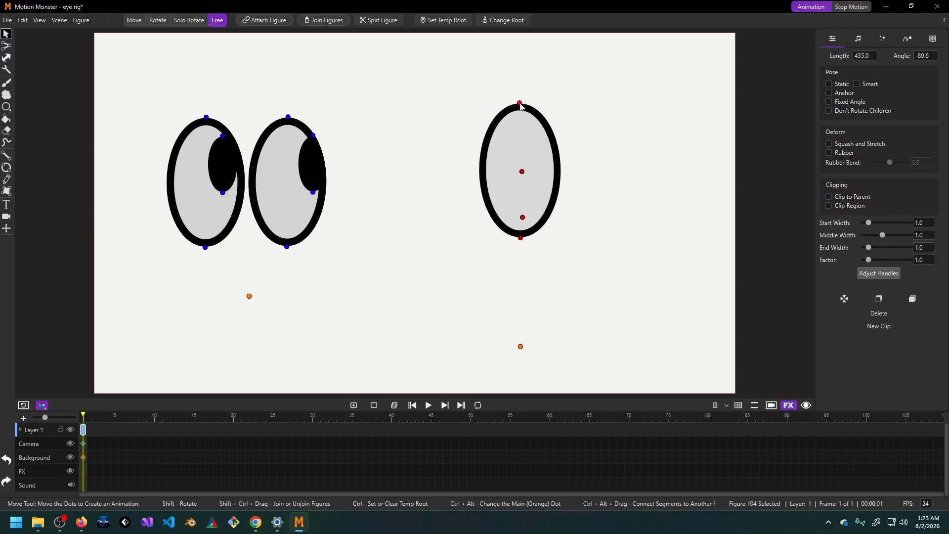
pyautogui.click(829, 206)
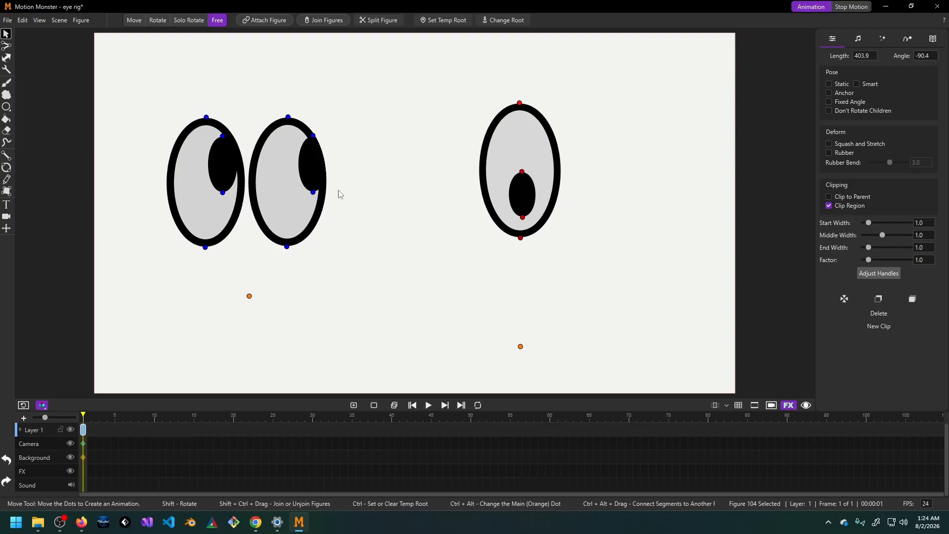
# Move the pupil around inside the eye and place it near the horizontal centre.
pyautogui.click(5, 34)
pyautogui.moveTo(522, 174); pyautogui.dragTo(516, 194)
pyautogui.moveTo(495, 164); pyautogui.dragTo(521, 165)
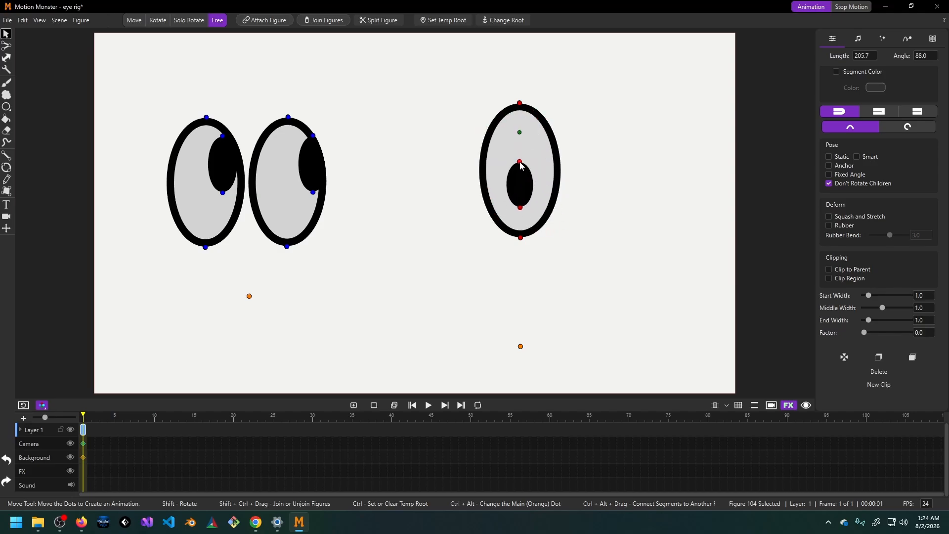